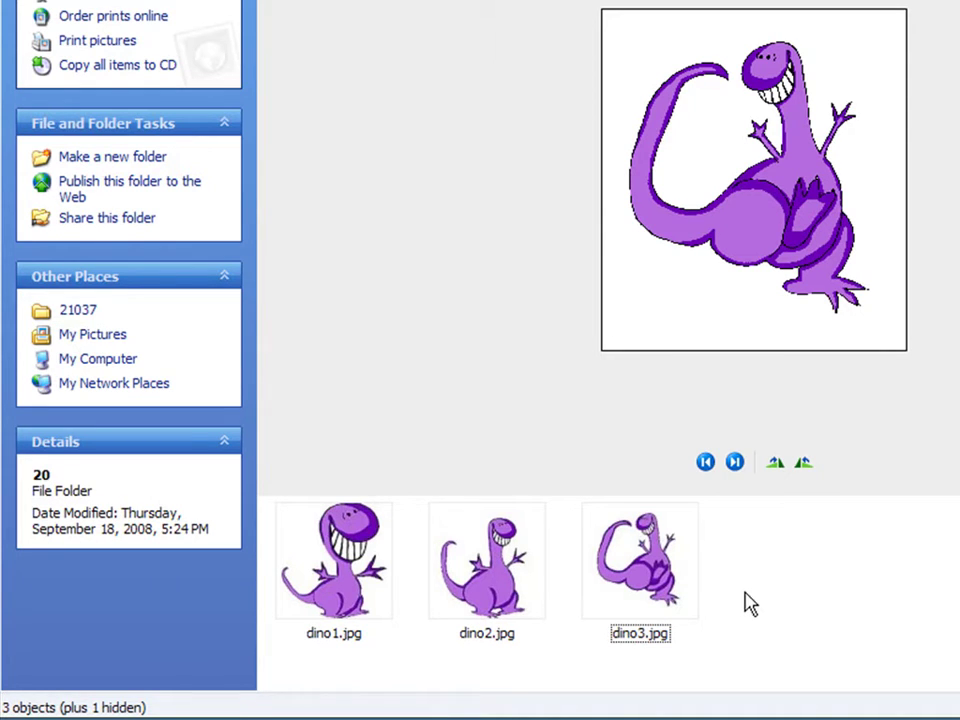
Preview the dinosaur pictures dino1 through dino3 in the Explorer filmstrip
{"action": "left_click", "coordinate": [381, 579]}
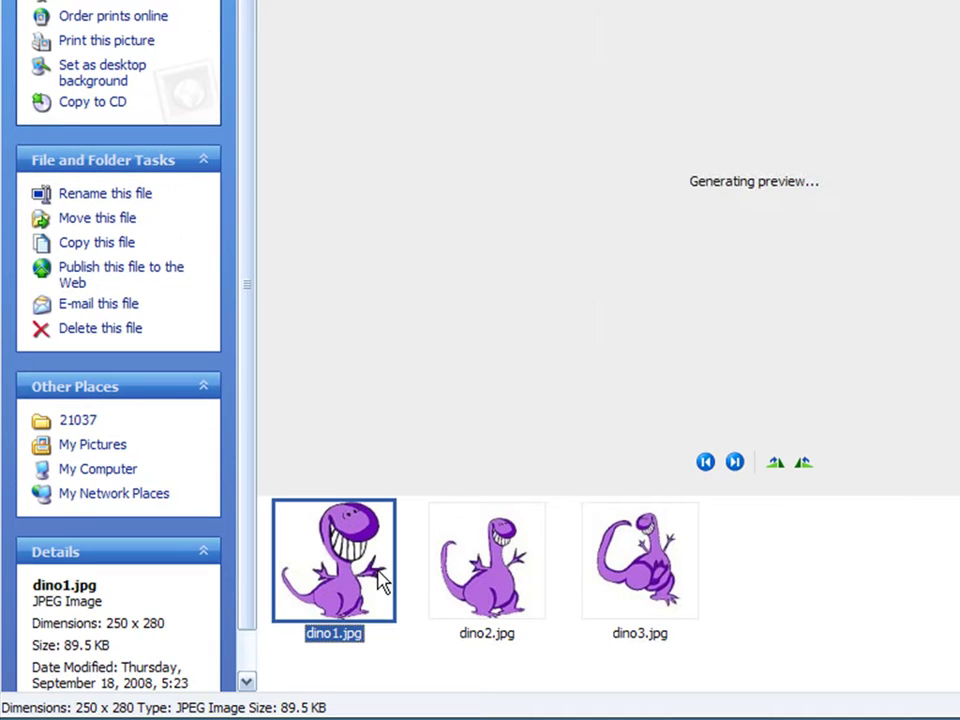
{"action": "key", "text": "Right"}
{"action": "key", "text": "Right"}
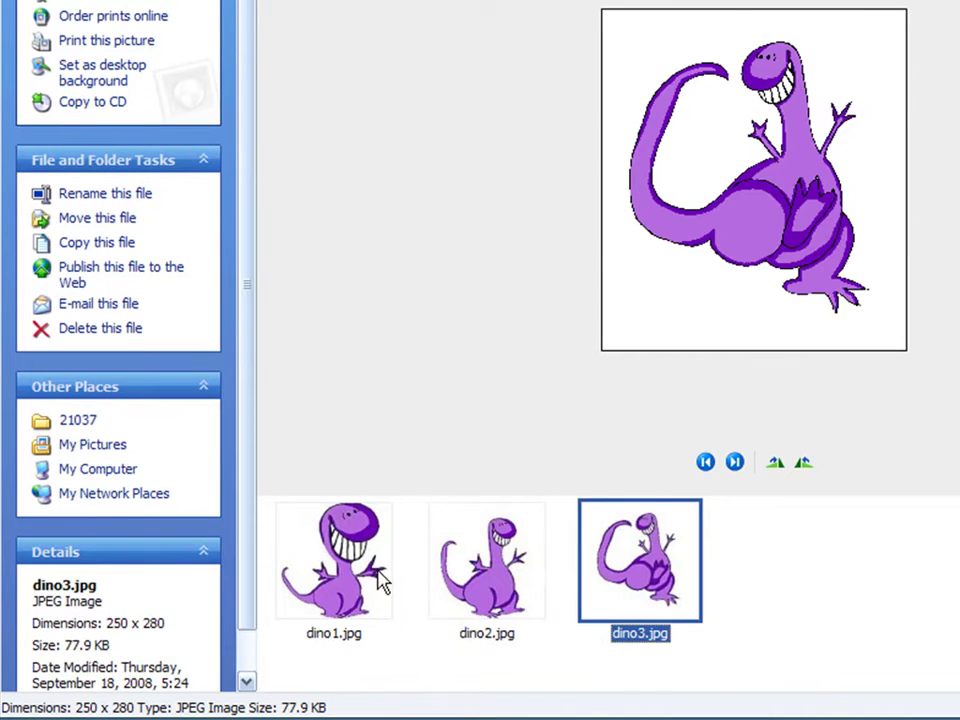
{"action": "key", "text": "Left"}
{"action": "key", "text": "Left"}
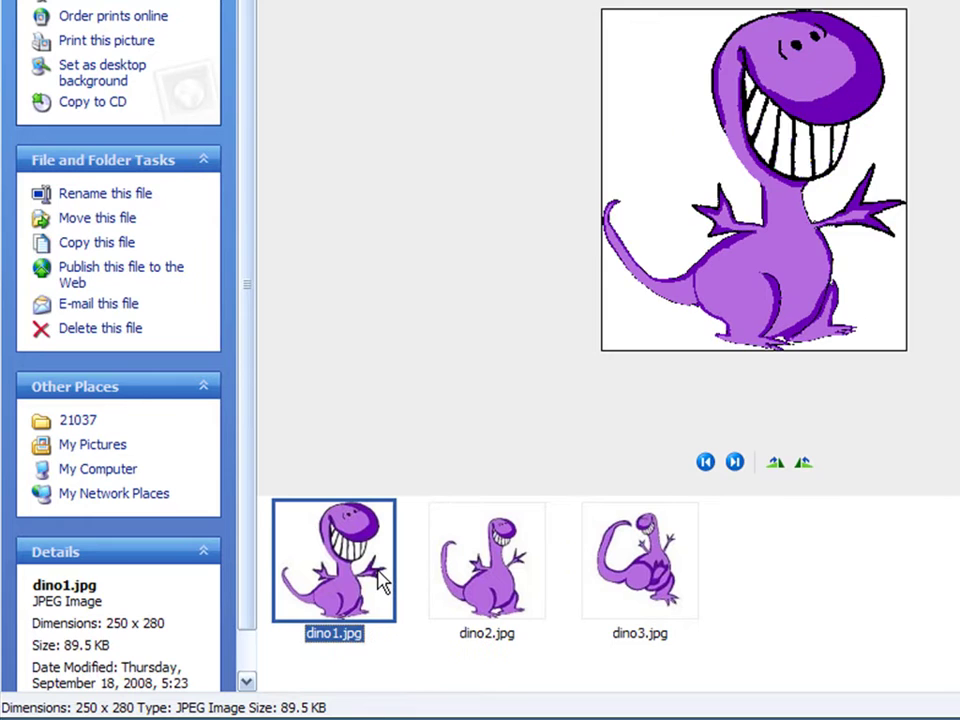
{"action": "key", "text": "Right"}
{"action": "key", "text": "Right"}
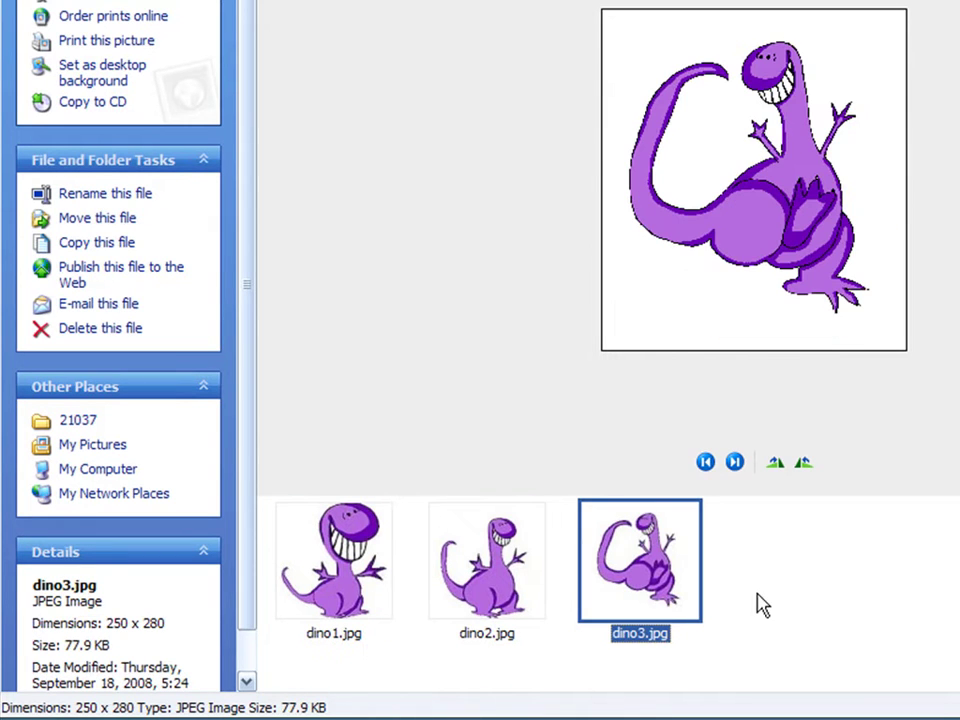
Select dino1.jpg, dino2.jpg and dino3.jpg together
{"action": "left_click", "coordinate": [785, 607]}
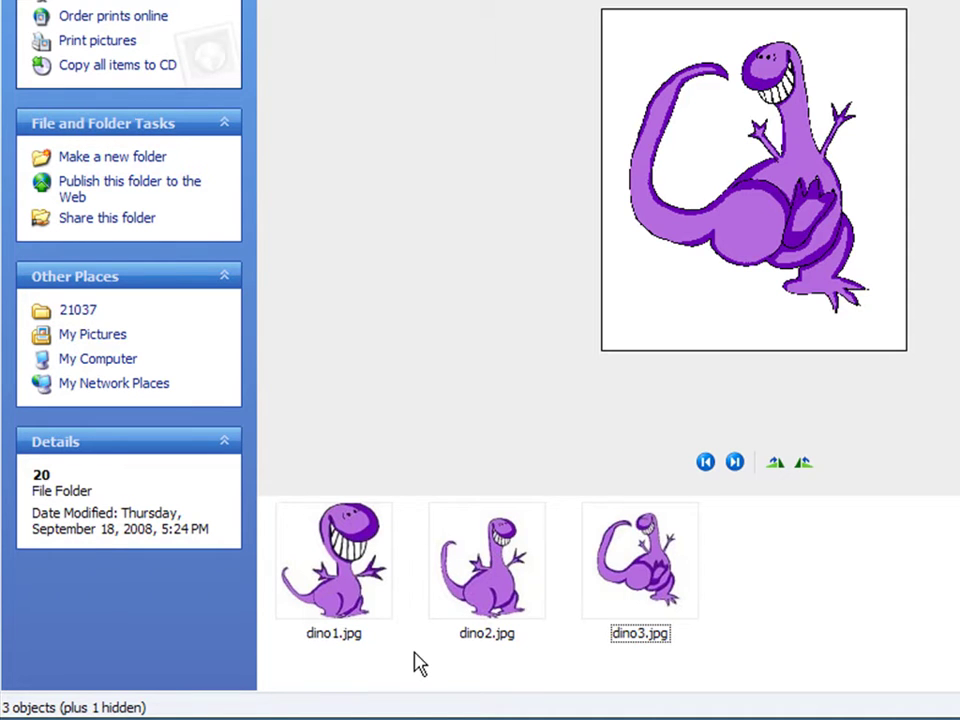
{"action": "left_click", "coordinate": [369, 622]}
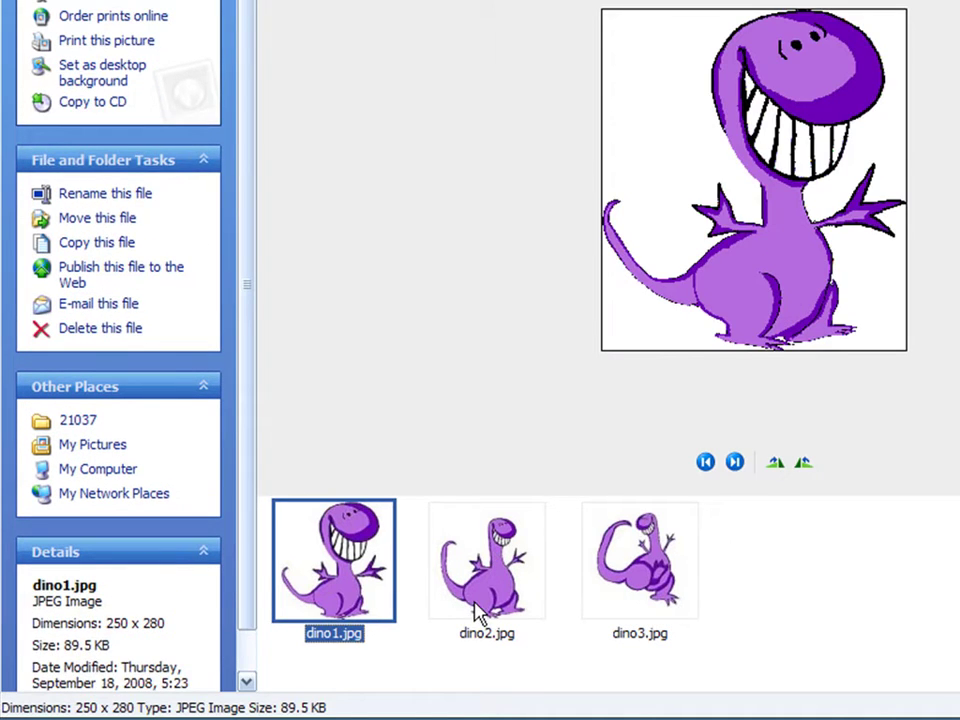
{"action": "left_click", "coordinate": [478, 612], "text": "ctrl"}
{"action": "left_click", "coordinate": [645, 590], "text": "ctrl"}
Open the three dinosaur pictures in Photoshop and arrange their windows so all are visible
{"action": "left_click_drag", "start_coordinate": [666, 606], "coordinate": [322, 430]}
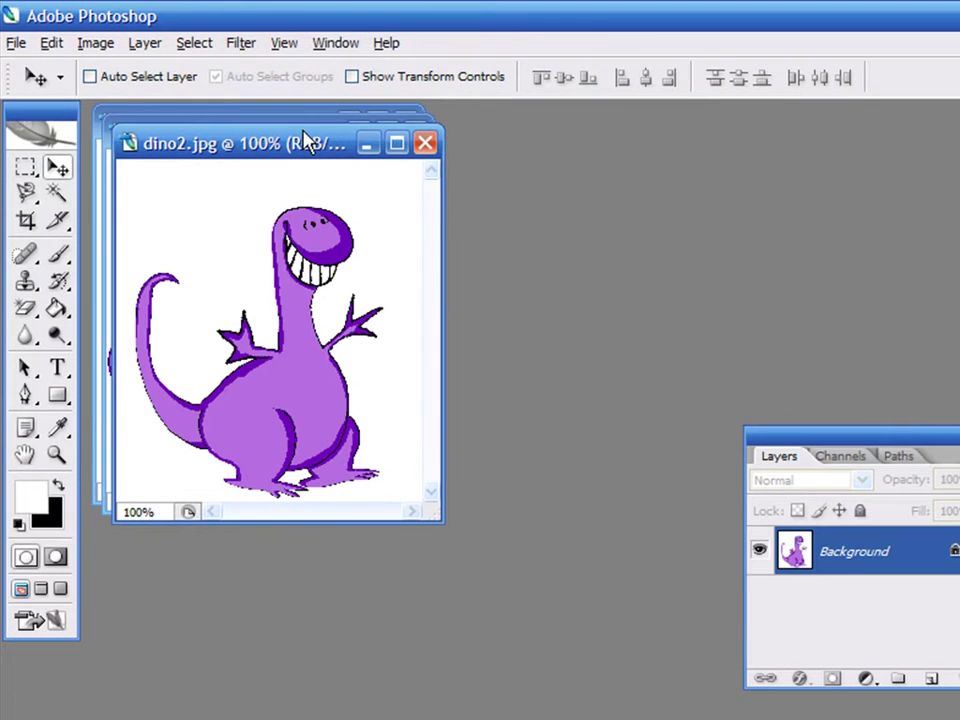
{"action": "left_click_drag", "start_coordinate": [306, 139], "coordinate": [634, 130]}
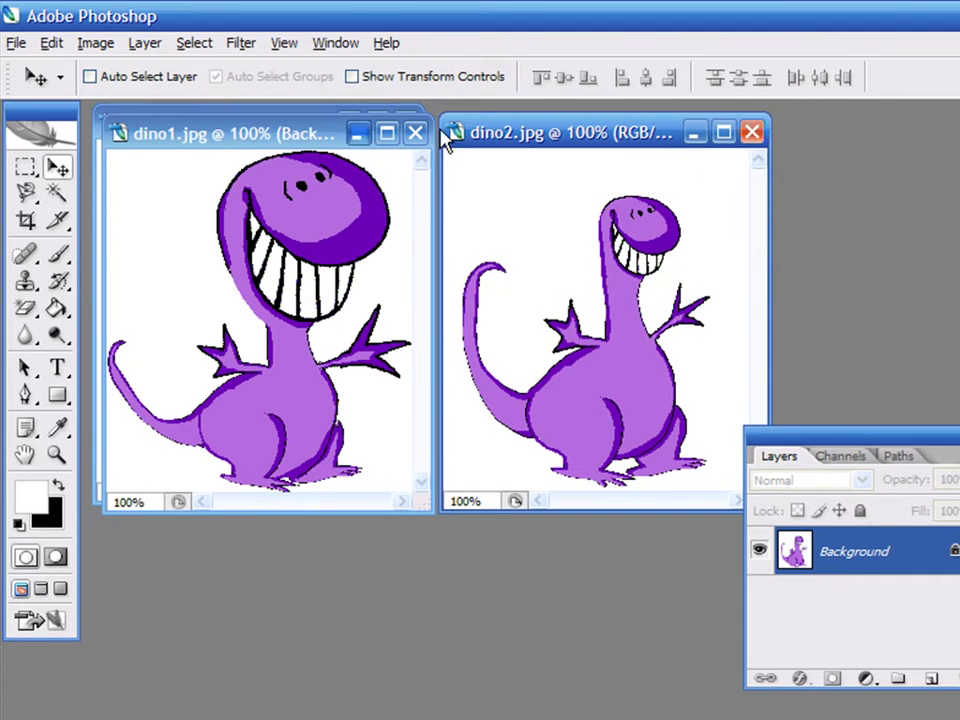
{"action": "left_click_drag", "start_coordinate": [232, 140], "coordinate": [215, 537]}
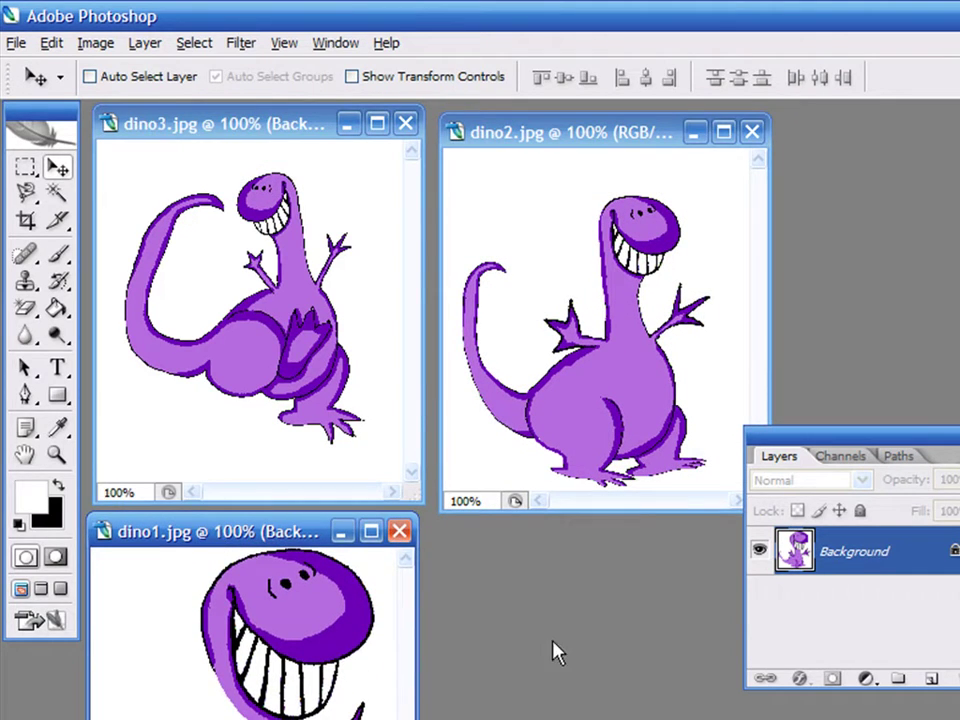
Create a new transparent 250 × 280 pixel document, Untitled-1, and place it lower middle
{"action": "key", "text": "ctrl+n"}
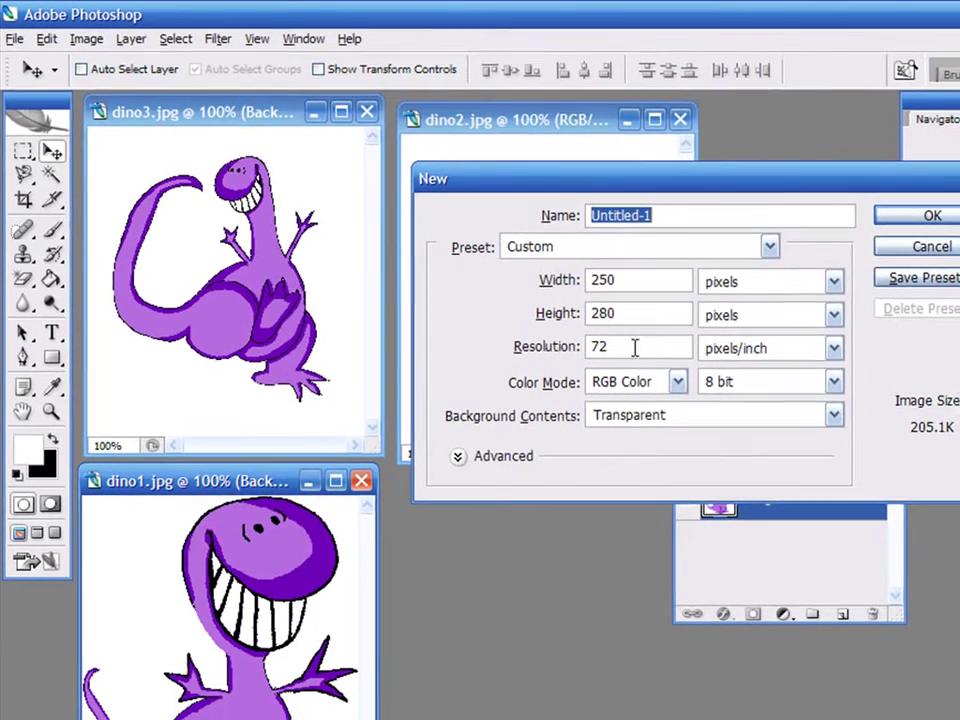
{"action": "left_click", "coordinate": [643, 281]}
{"action": "left_click", "coordinate": [645, 313]}
{"action": "left_click", "coordinate": [895, 214]}
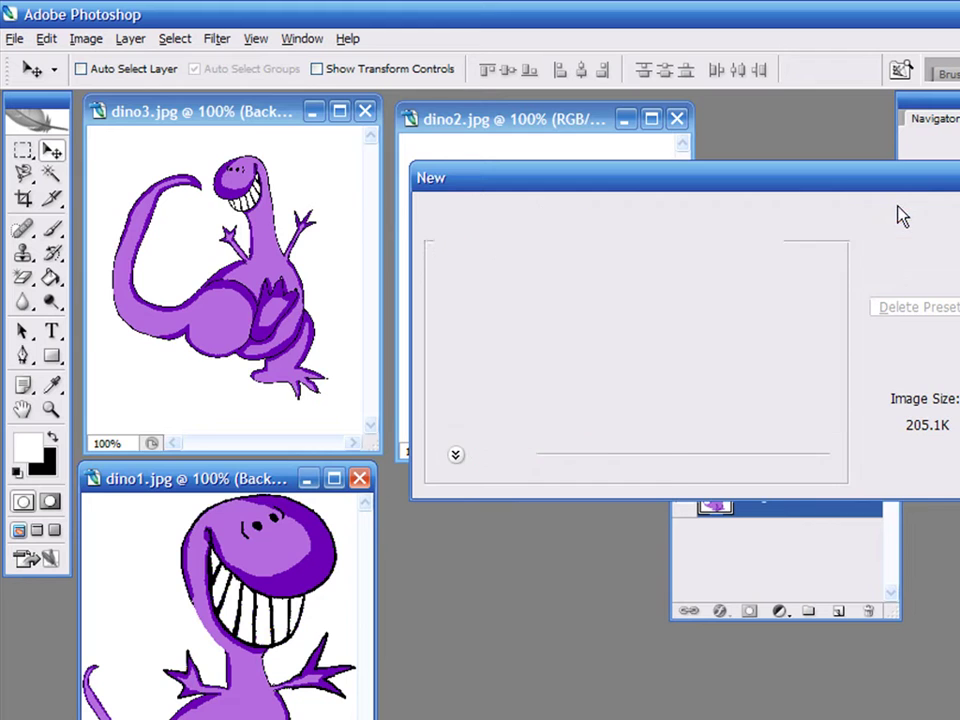
{"action": "left_click_drag", "start_coordinate": [283, 147], "coordinate": [567, 498]}
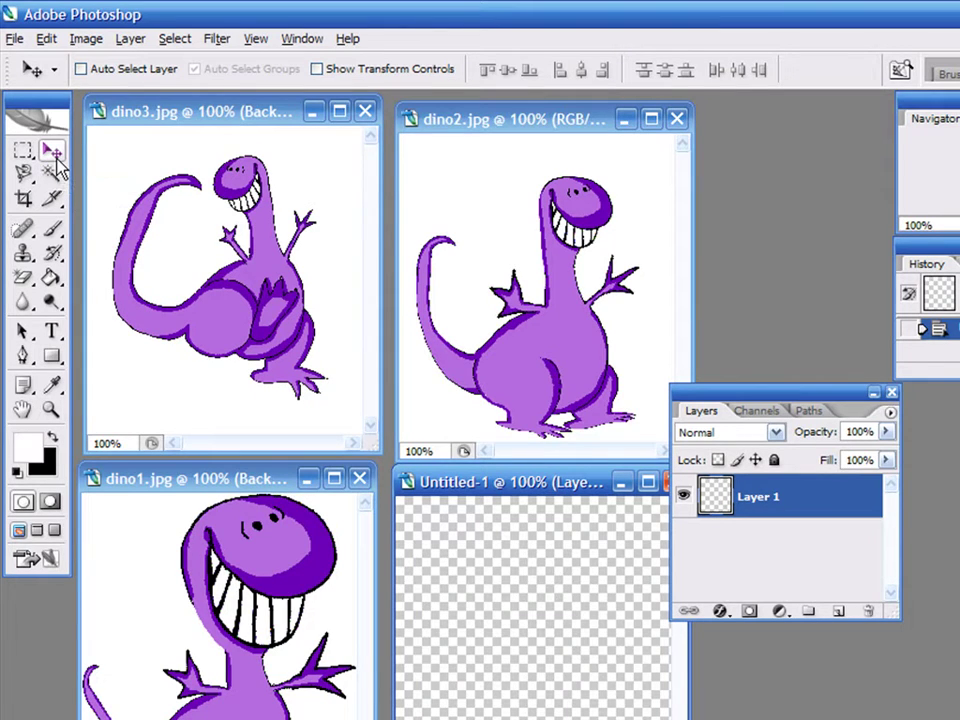
Copy dino1, dino2 and dino3 into Untitled-1 as Layers 2, 3 and 4
{"action": "left_click", "coordinate": [175, 480]}
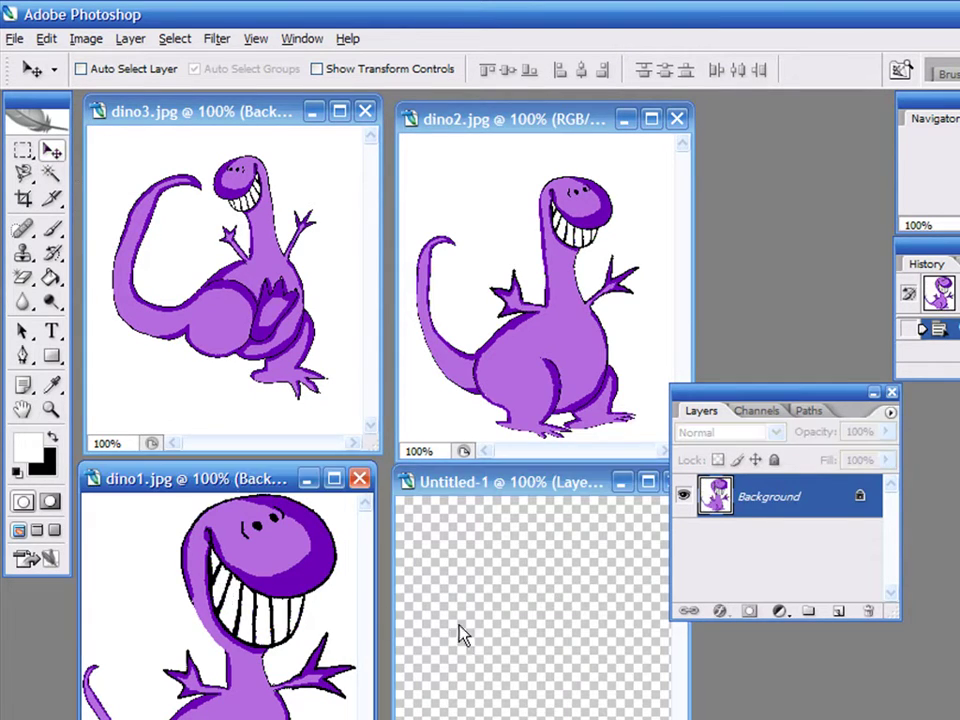
{"action": "left_click_drag", "start_coordinate": [272, 606], "coordinate": [499, 608]}
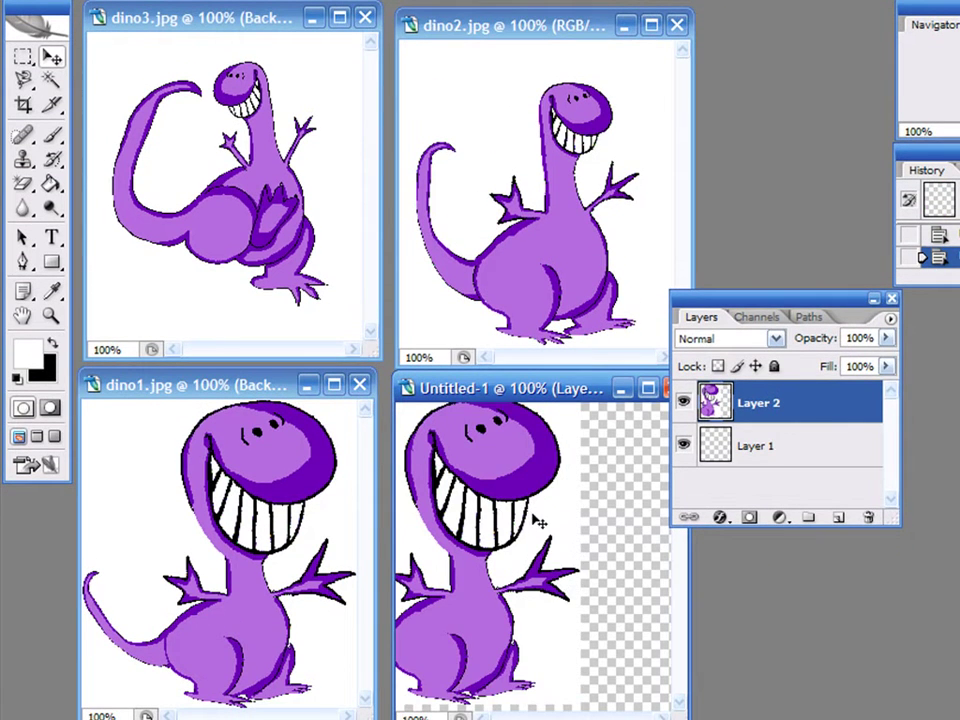
{"action": "left_click_drag", "start_coordinate": [537, 519], "coordinate": [628, 516]}
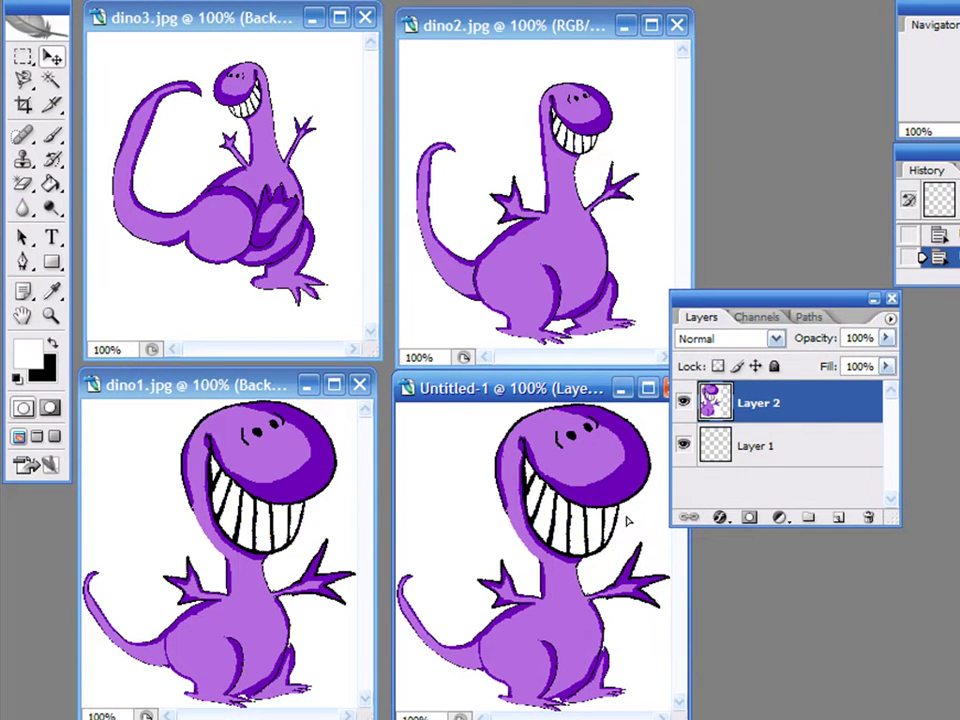
{"action": "left_click", "coordinate": [548, 256]}
{"action": "left_click_drag", "start_coordinate": [518, 180], "coordinate": [529, 521]}
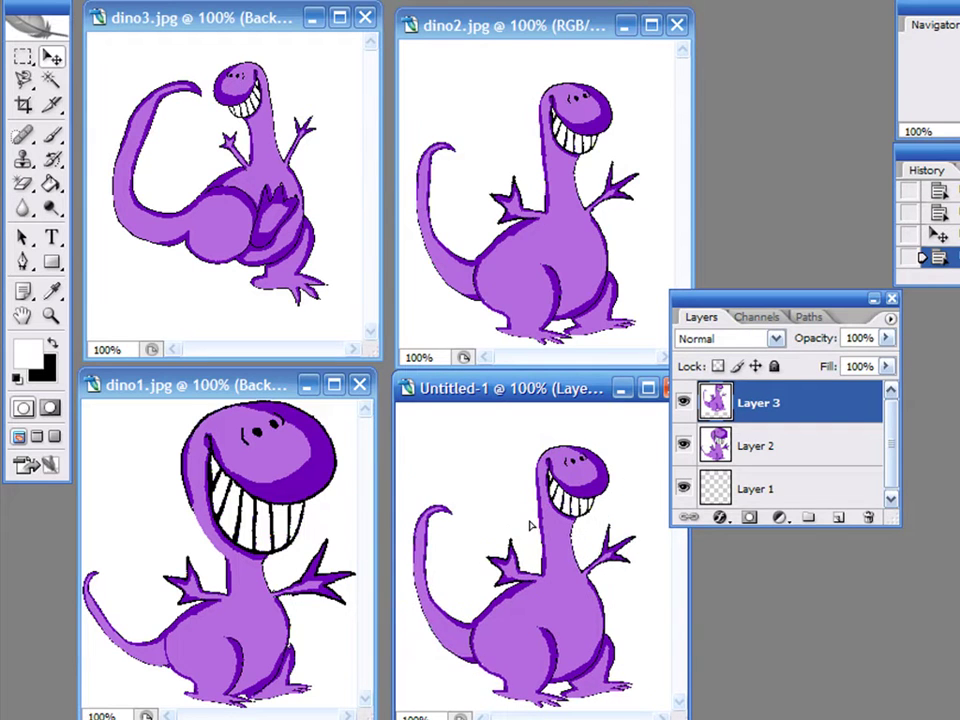
{"action": "left_click", "coordinate": [289, 238]}
{"action": "left_click_drag", "start_coordinate": [251, 199], "coordinate": [544, 571]}
Delete the empty Layer 1 and jump the document to ImageReady
{"action": "left_click_drag", "start_coordinate": [891, 418], "coordinate": [891, 443]}
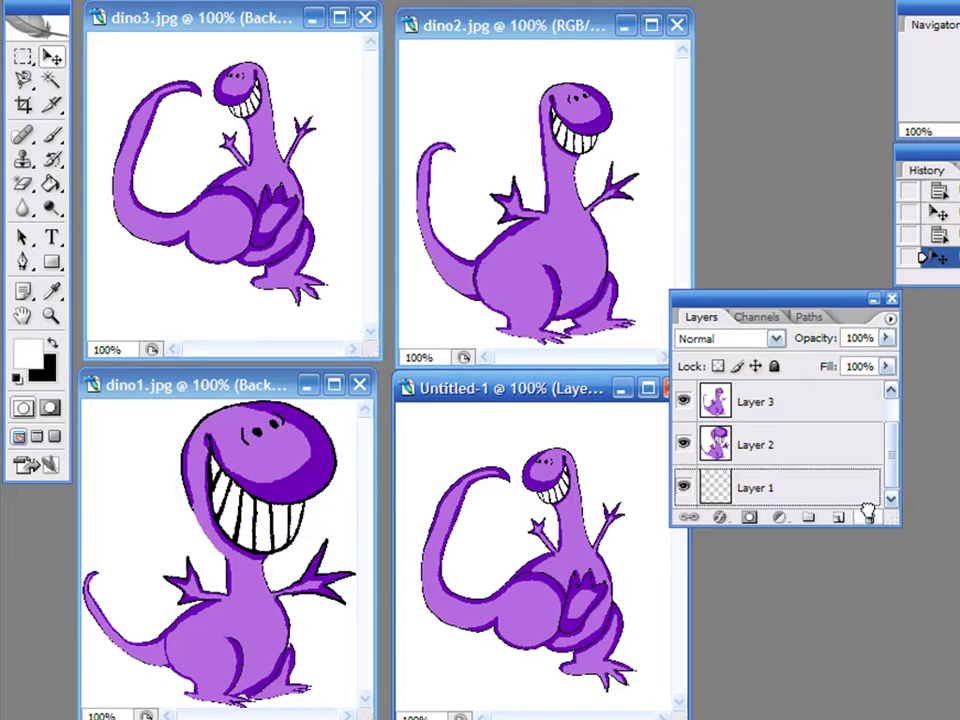
{"action": "left_click_drag", "start_coordinate": [868, 509], "coordinate": [869, 519]}
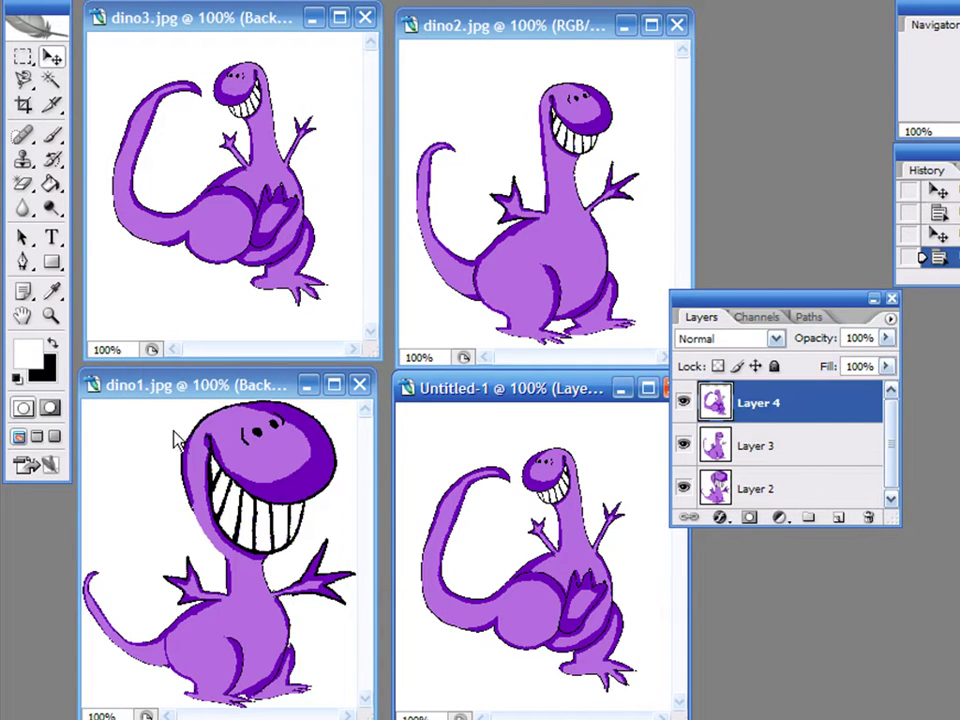
{"action": "left_click", "coordinate": [28, 464]}
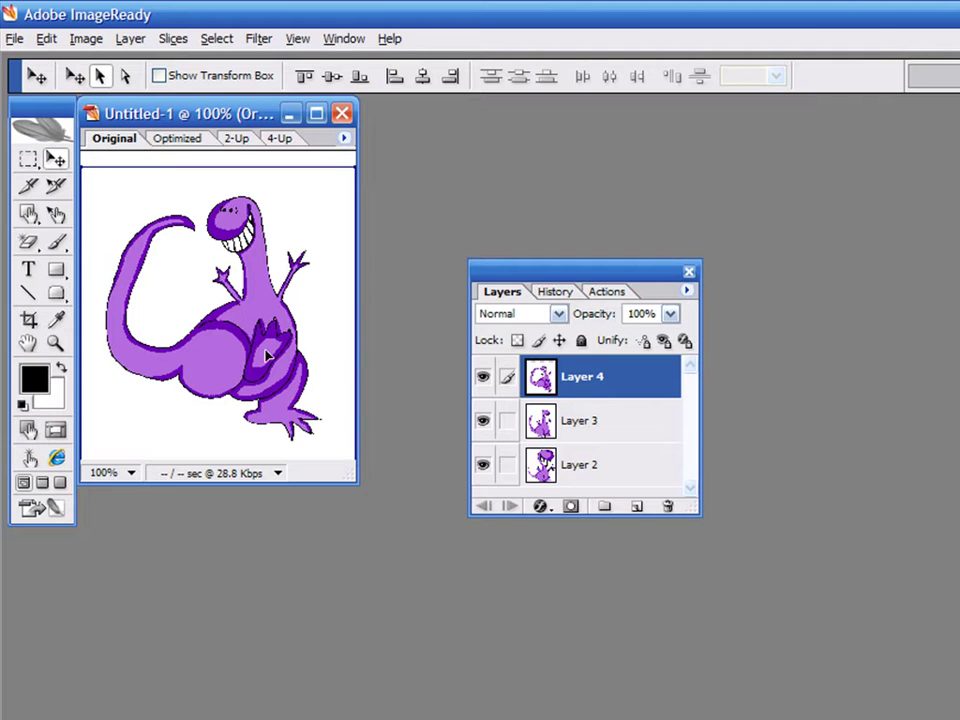
Nudge the top dinosaur up about 13 px, show the Animation palette, and duplicate frames 2 and 3
{"action": "left_click_drag", "start_coordinate": [246, 322], "coordinate": [243, 305]}
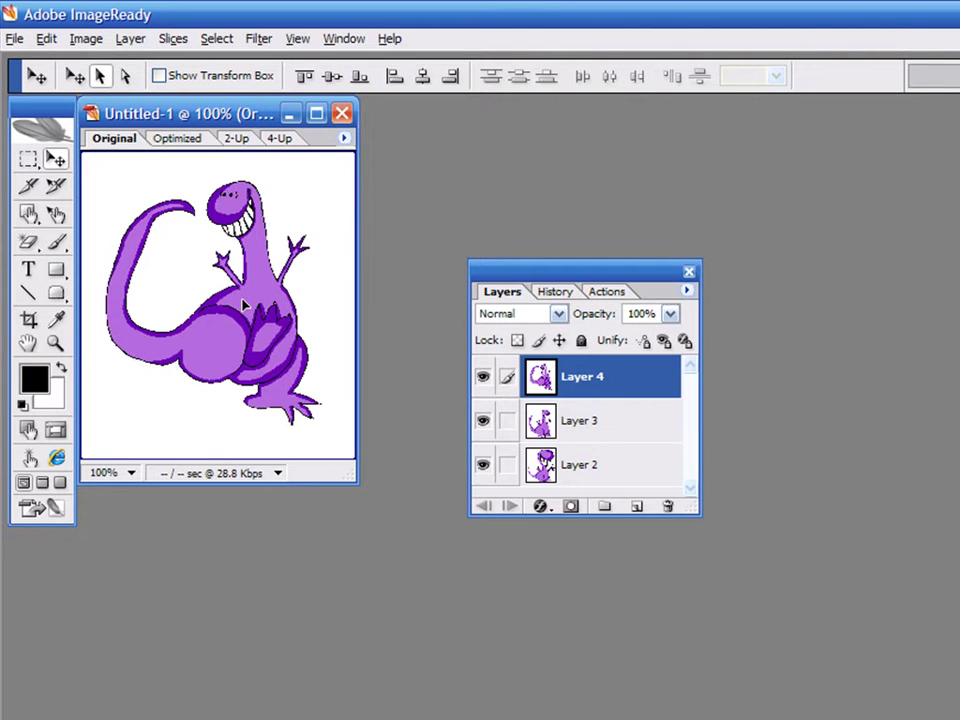
{"action": "left_click", "coordinate": [336, 40]}
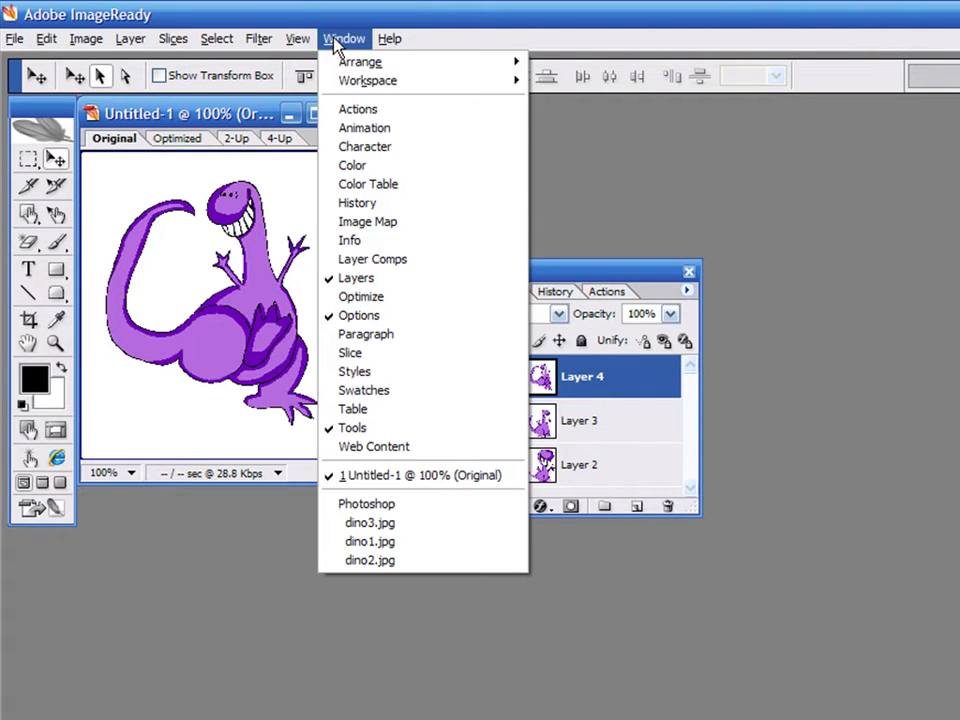
{"action": "left_click", "coordinate": [336, 130]}
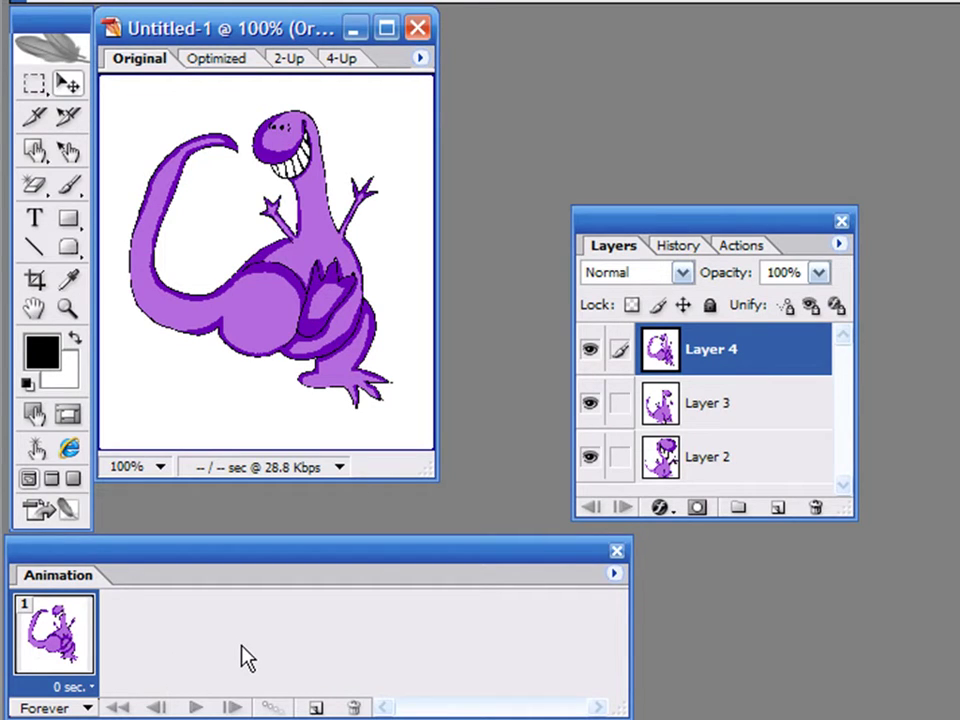
{"action": "left_click", "coordinate": [315, 707]}
{"action": "left_click", "coordinate": [315, 707]}
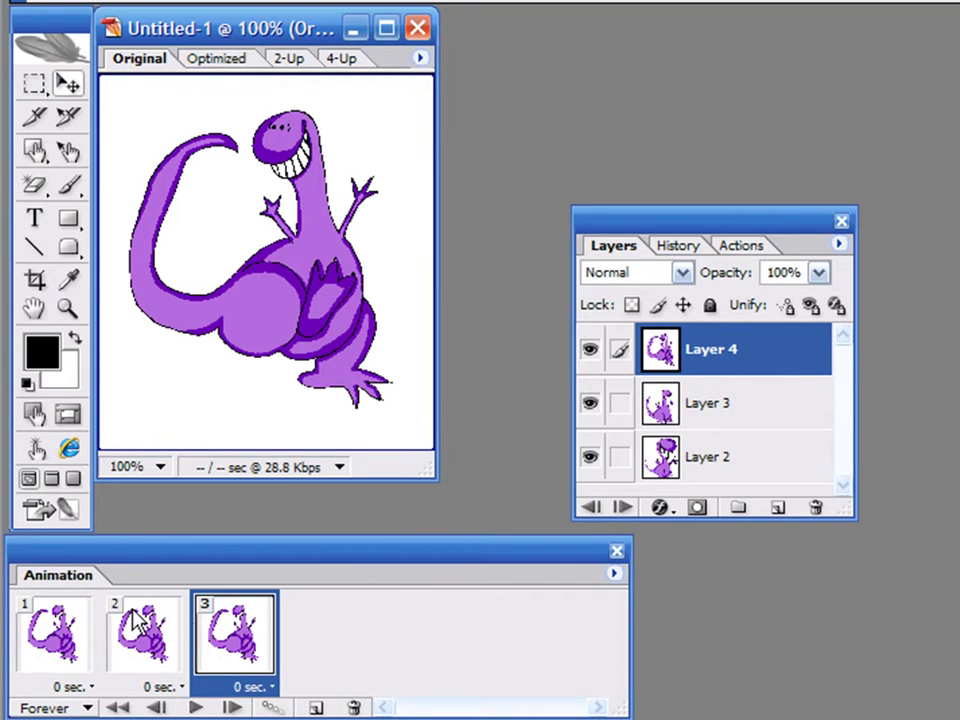
Set frames 1, 2 and 3 to show Layer 2, Layer 3 and Layer 4 respectively
{"action": "left_click", "coordinate": [60, 638]}
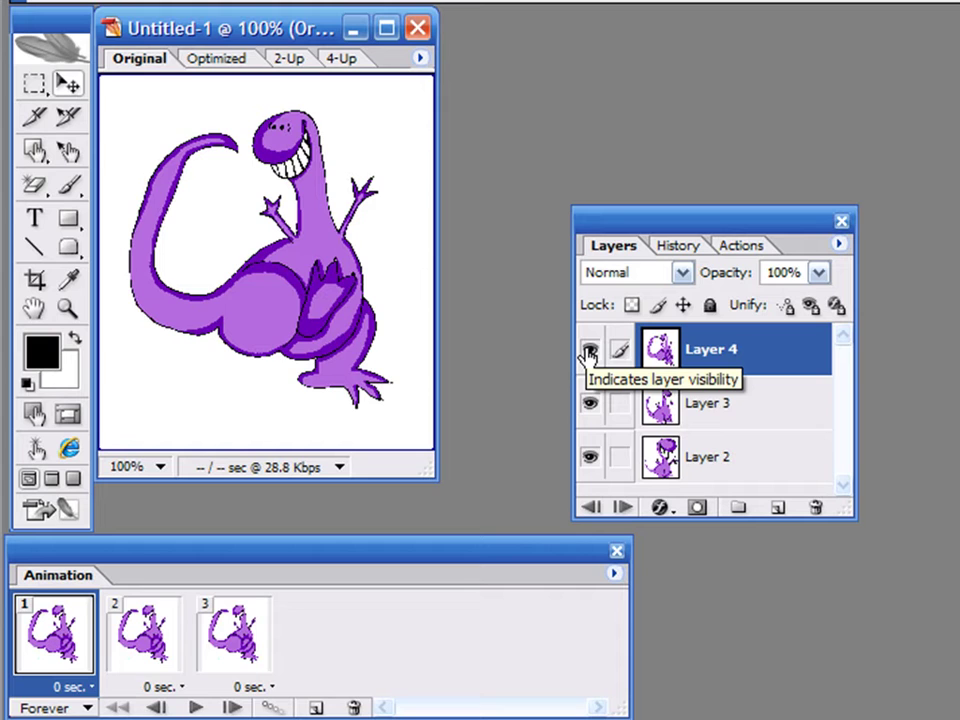
{"action": "left_click", "coordinate": [589, 352]}
{"action": "left_click", "coordinate": [588, 404]}
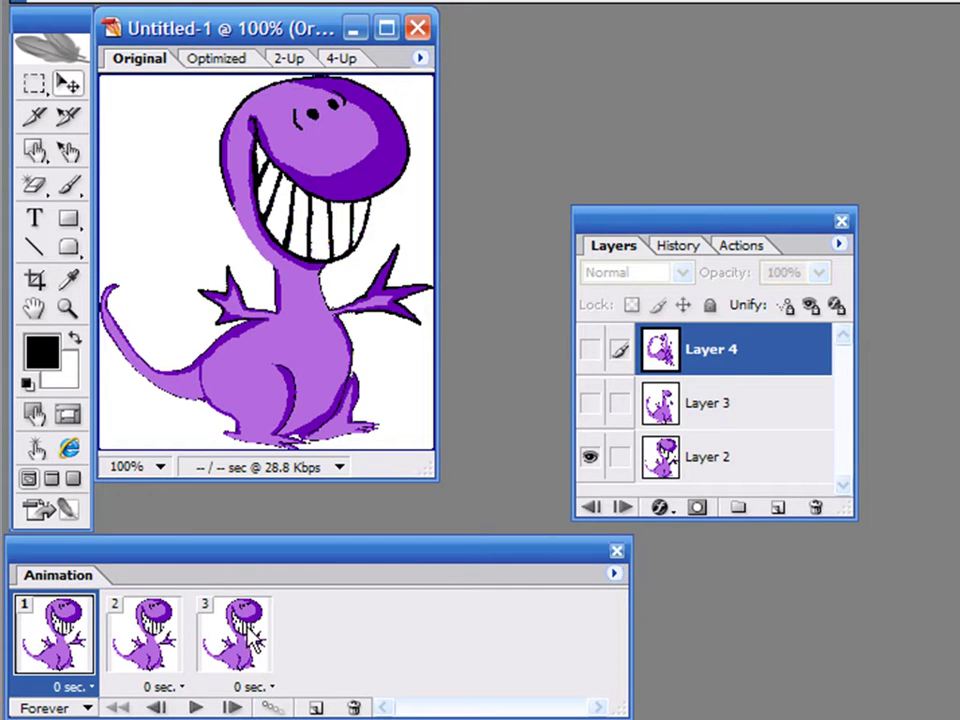
{"action": "left_click", "coordinate": [160, 637]}
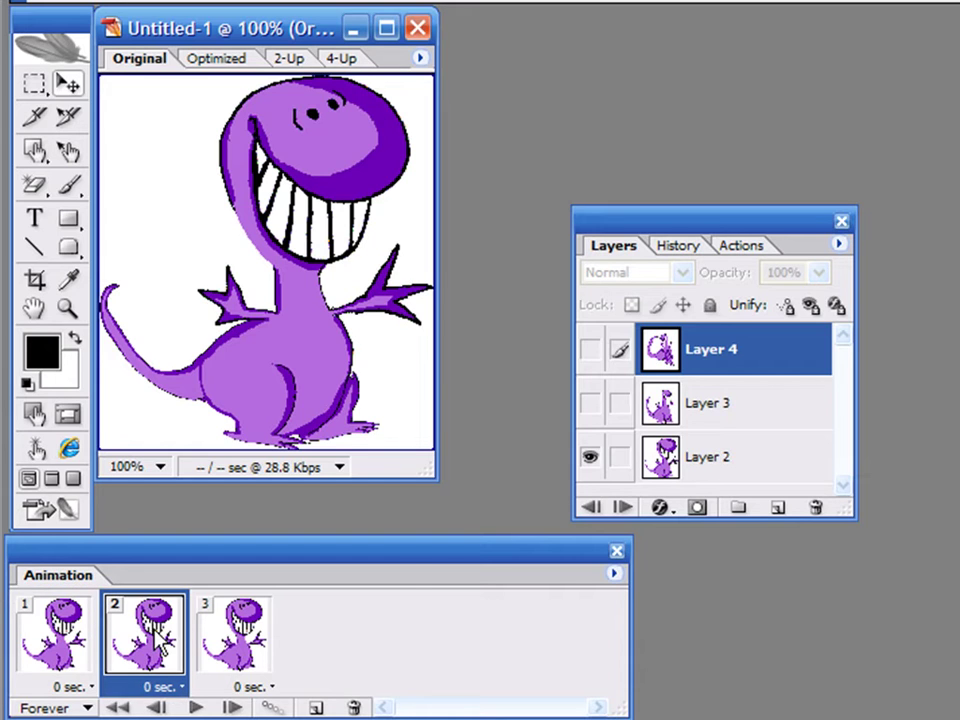
{"action": "left_click", "coordinate": [592, 403]}
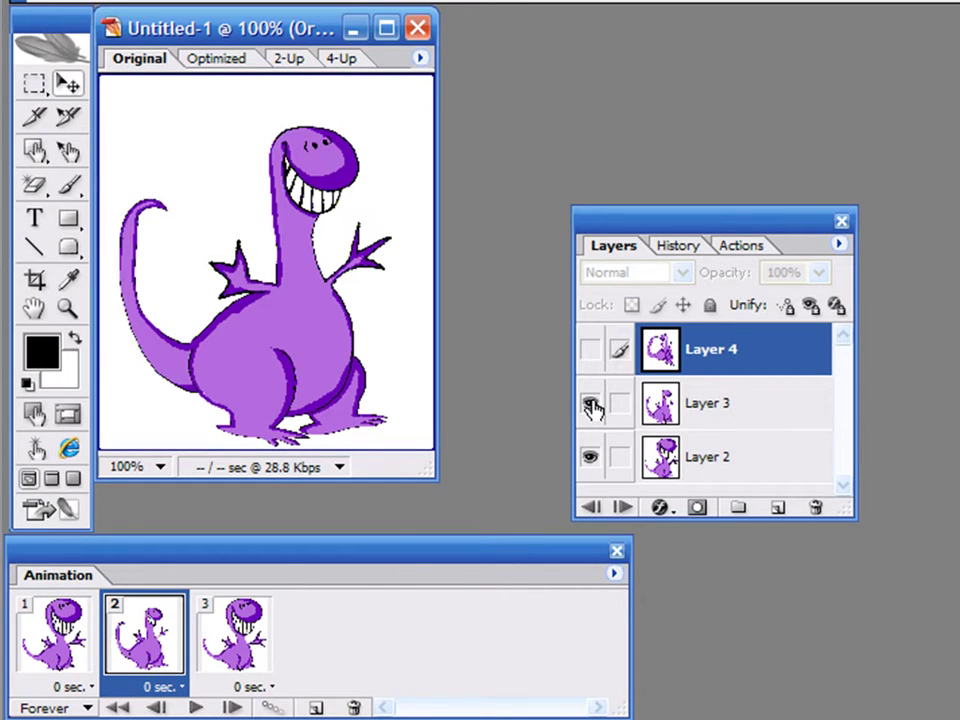
{"action": "left_click", "coordinate": [235, 635]}
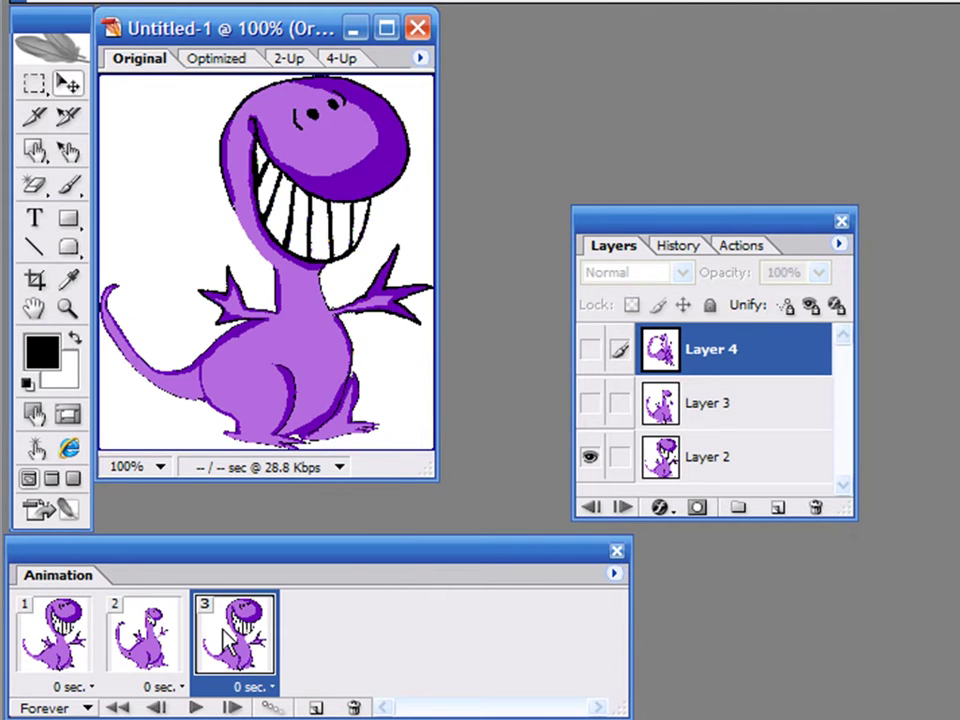
{"action": "left_click", "coordinate": [591, 352]}
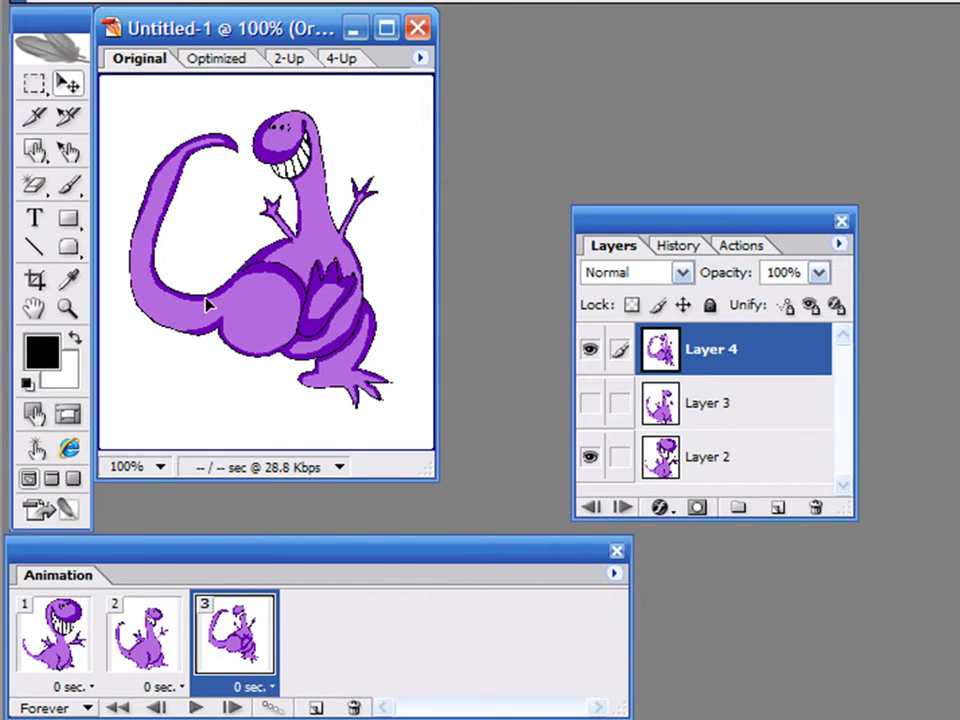
Play and stop the animation preview, then add frame 2 to the frame selection
{"action": "left_click", "coordinate": [193, 708]}
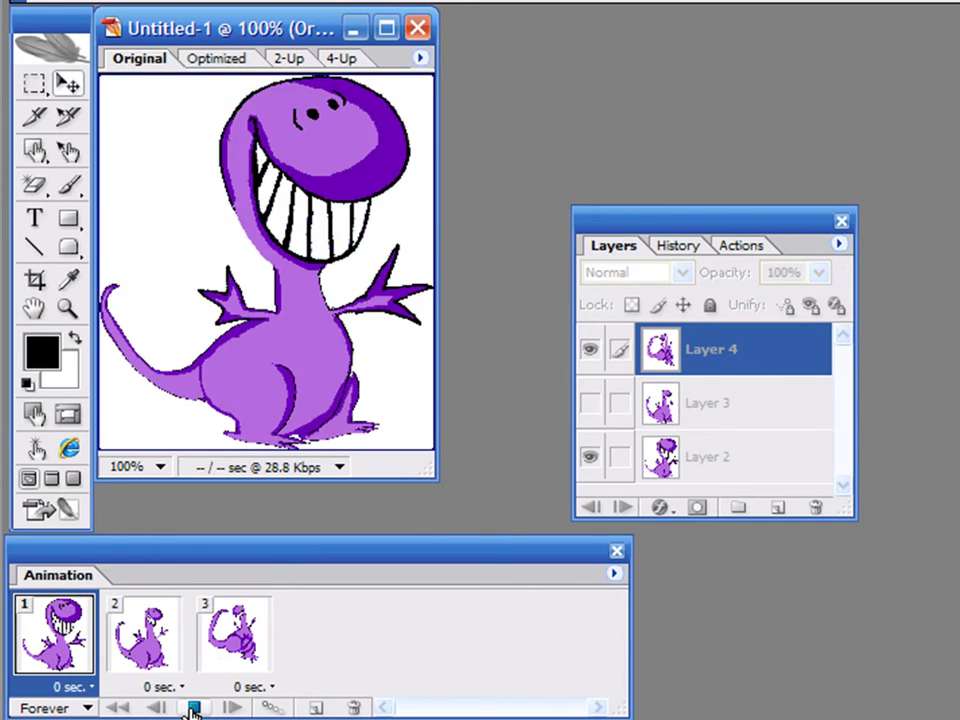
{"action": "left_click", "coordinate": [193, 708]}
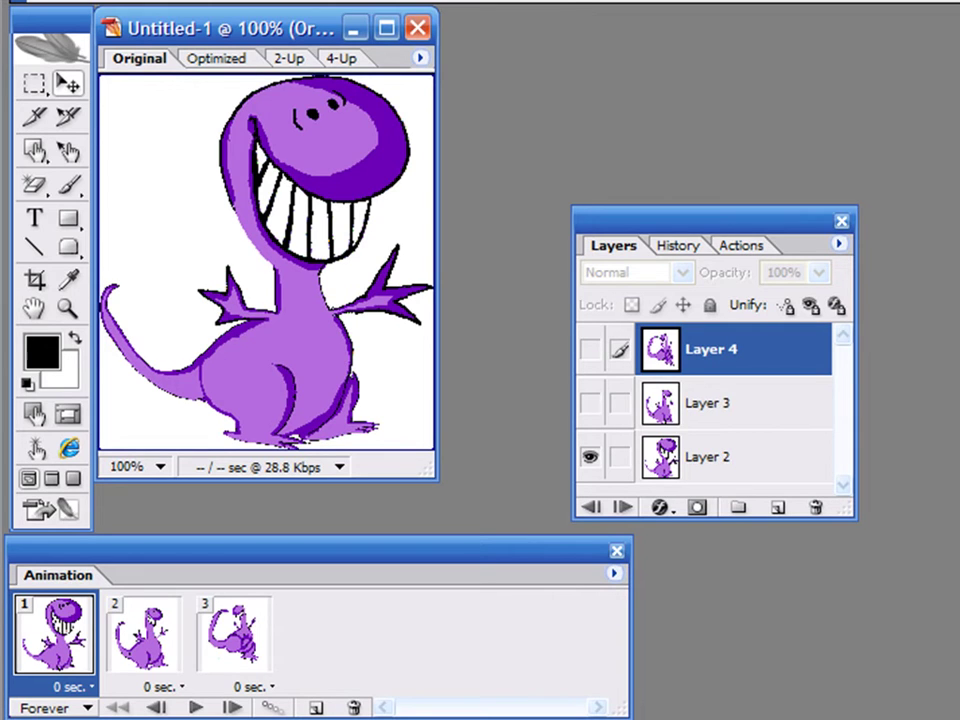
{"action": "left_click", "coordinate": [154, 669], "text": "shift"}
Give all three selected frames a 0.3-second delay
{"action": "left_click", "coordinate": [245, 670], "text": "shift"}
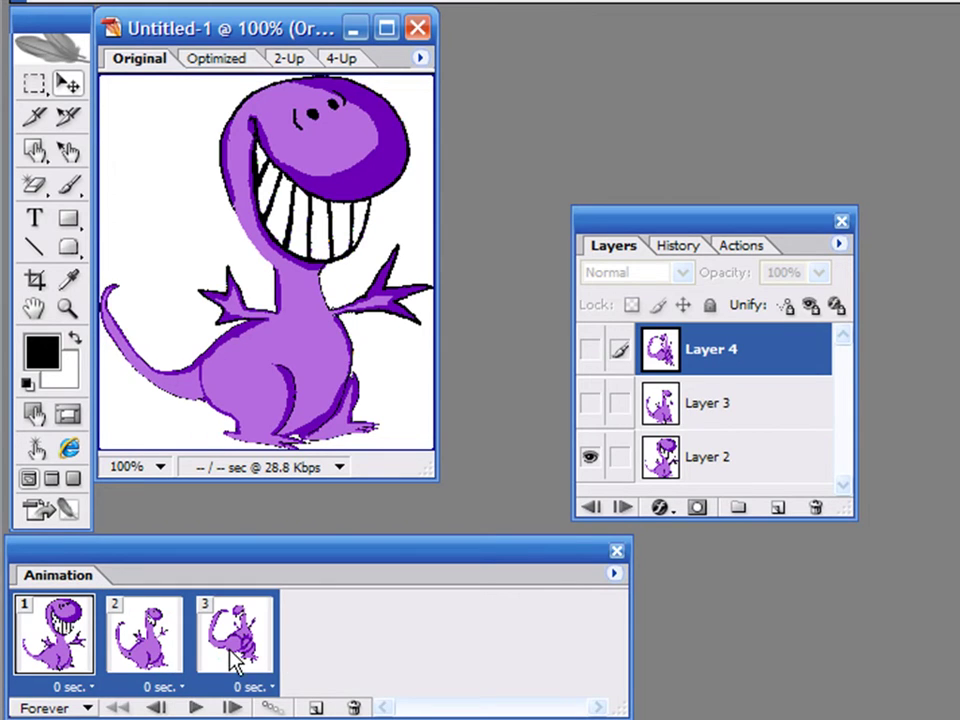
{"action": "left_click", "coordinate": [272, 688]}
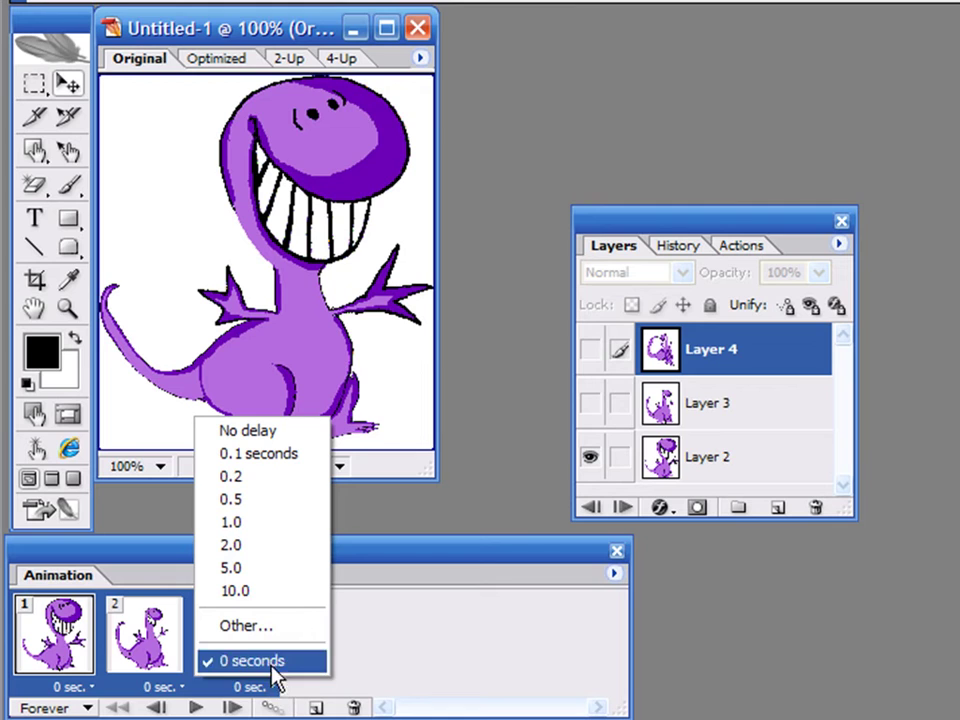
{"action": "left_click", "coordinate": [268, 625]}
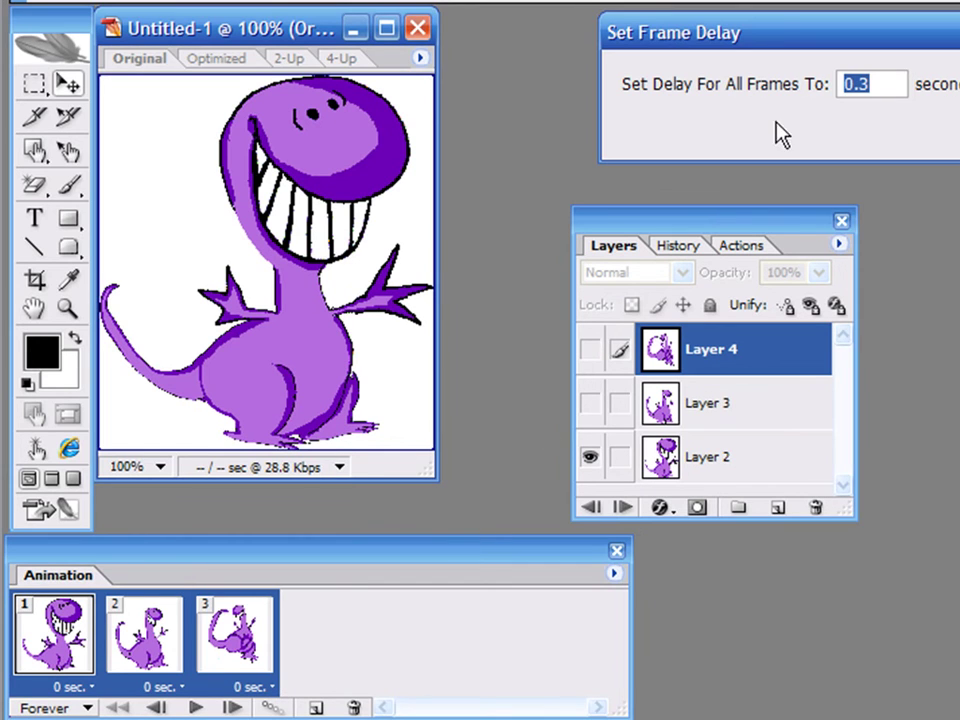
{"action": "key", "text": "Return"}
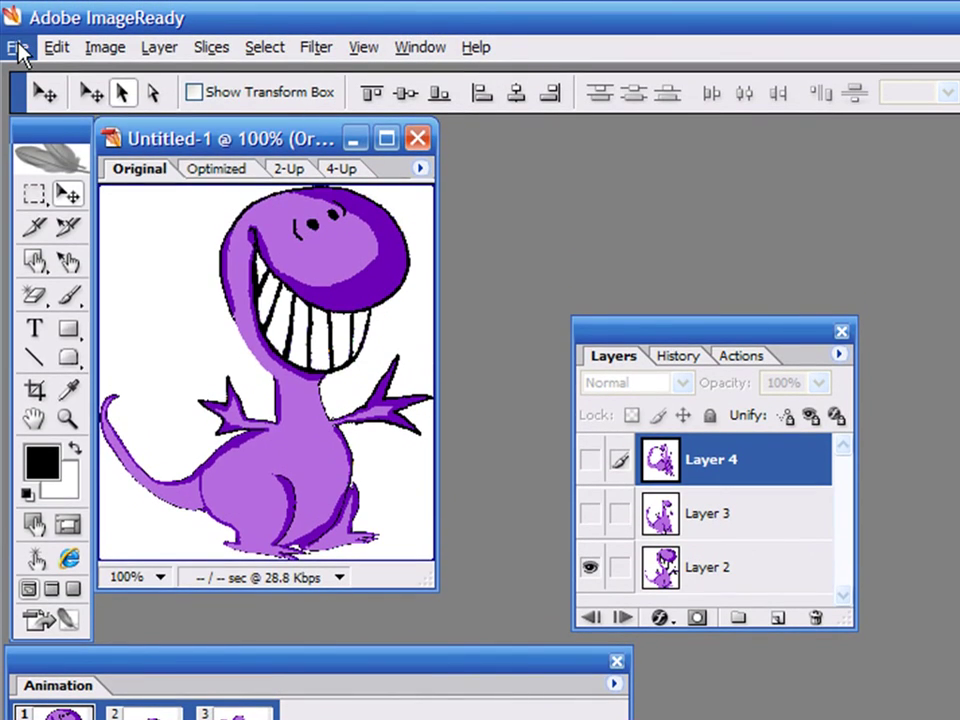
Save the optimized animation as the GIF 'dino'
{"action": "left_click", "coordinate": [17, 47]}
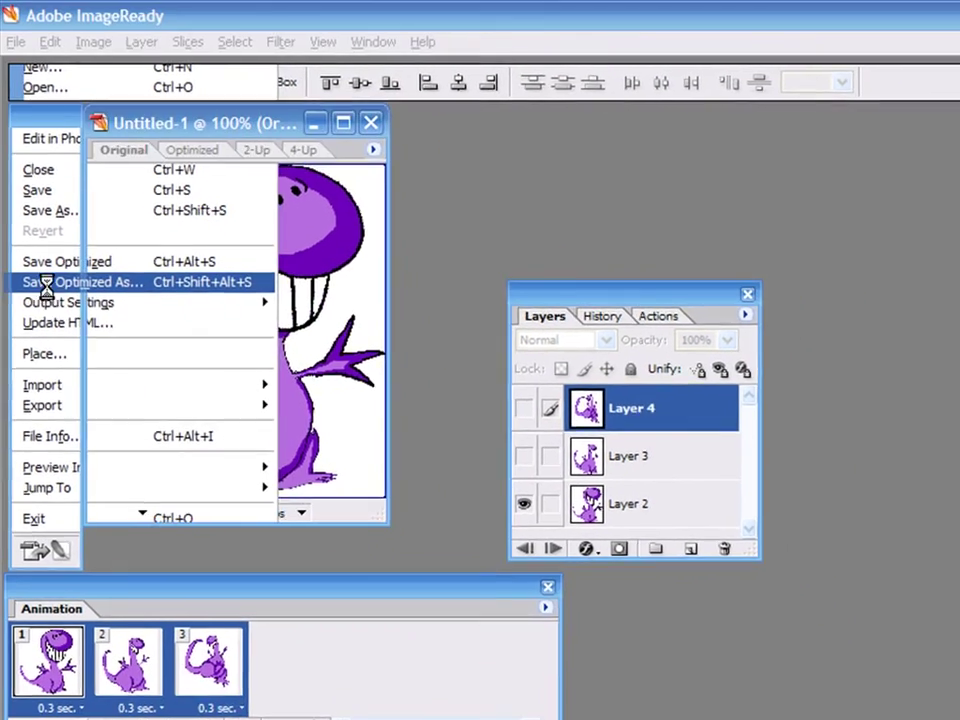
{"action": "left_click", "coordinate": [45, 317]}
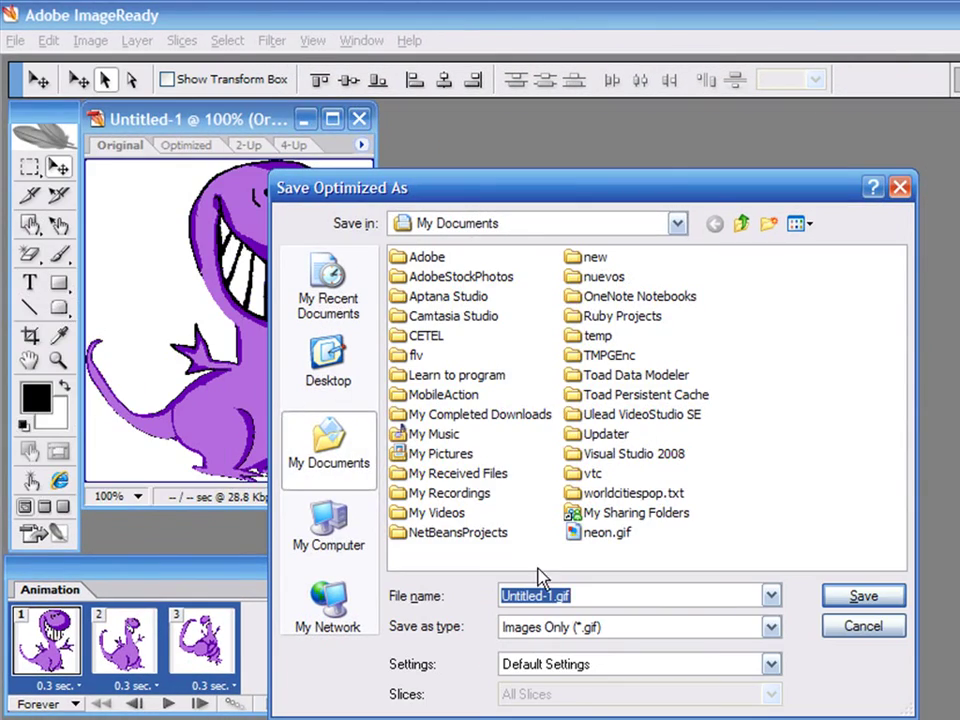
{"action": "type", "text": "dino"}
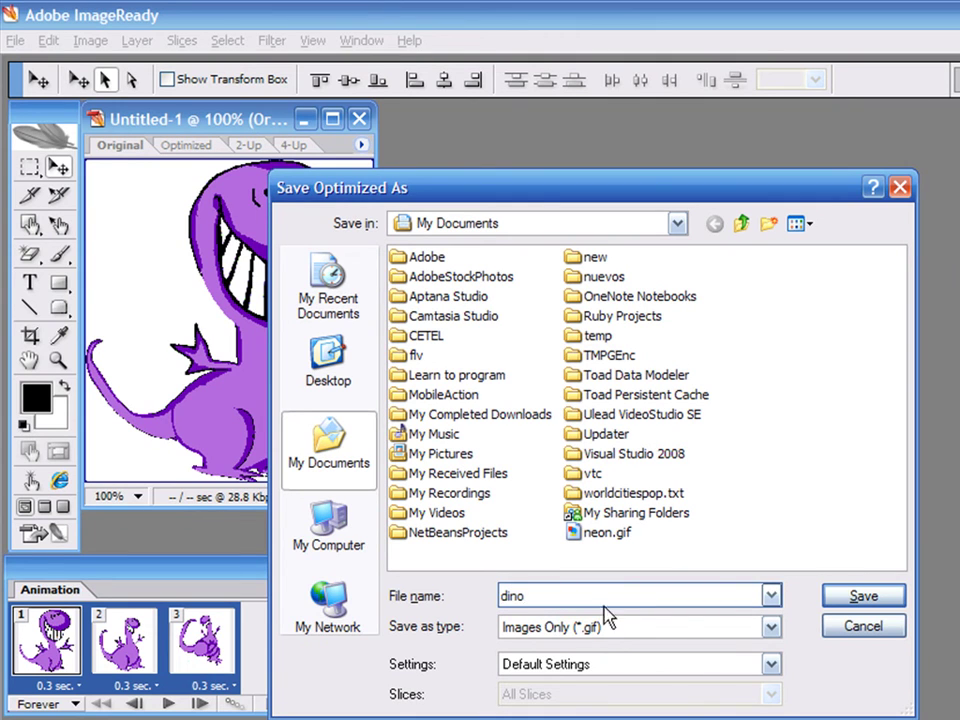
{"action": "left_click", "coordinate": [850, 595]}
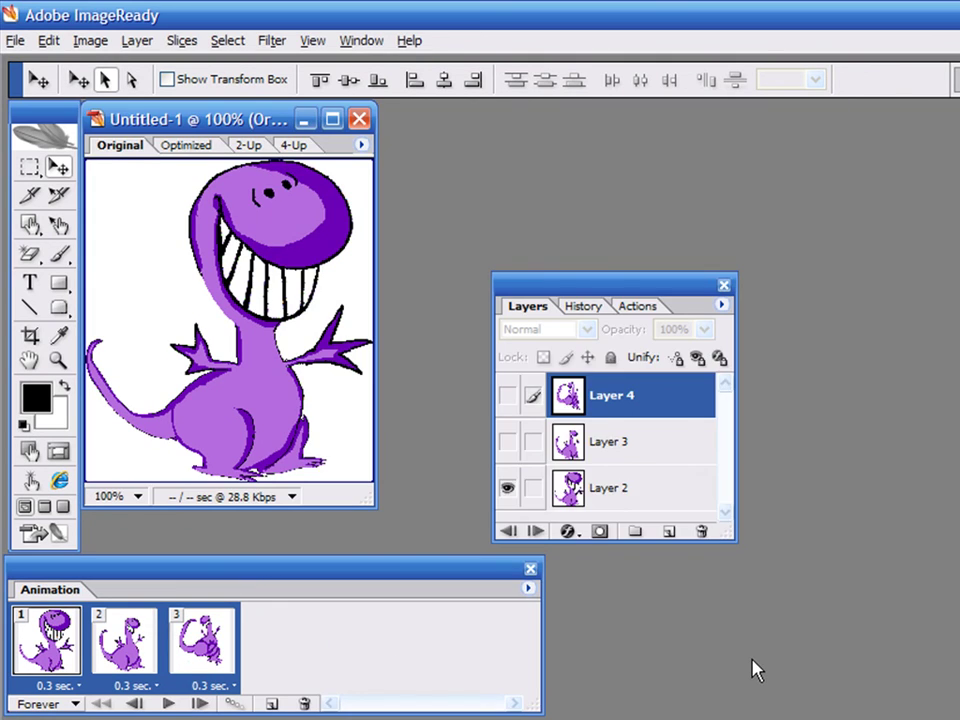
Open dino.gif from My Documents in the Windows picture viewer to watch the animation
{"action": "key", "text": "alt+Tab"}
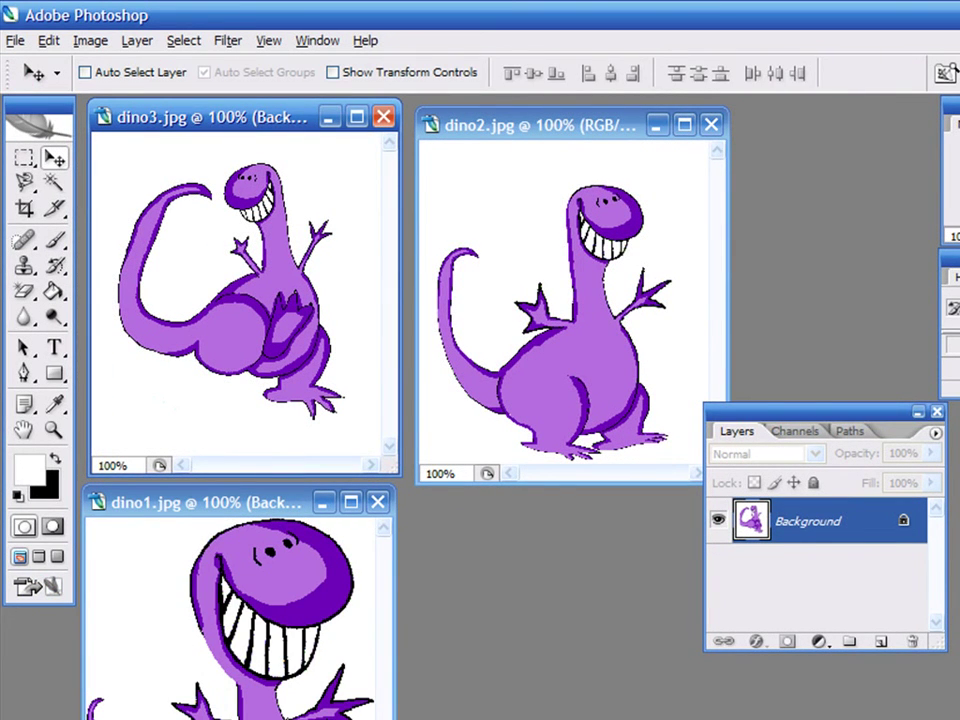
{"action": "key", "text": "super+e"}
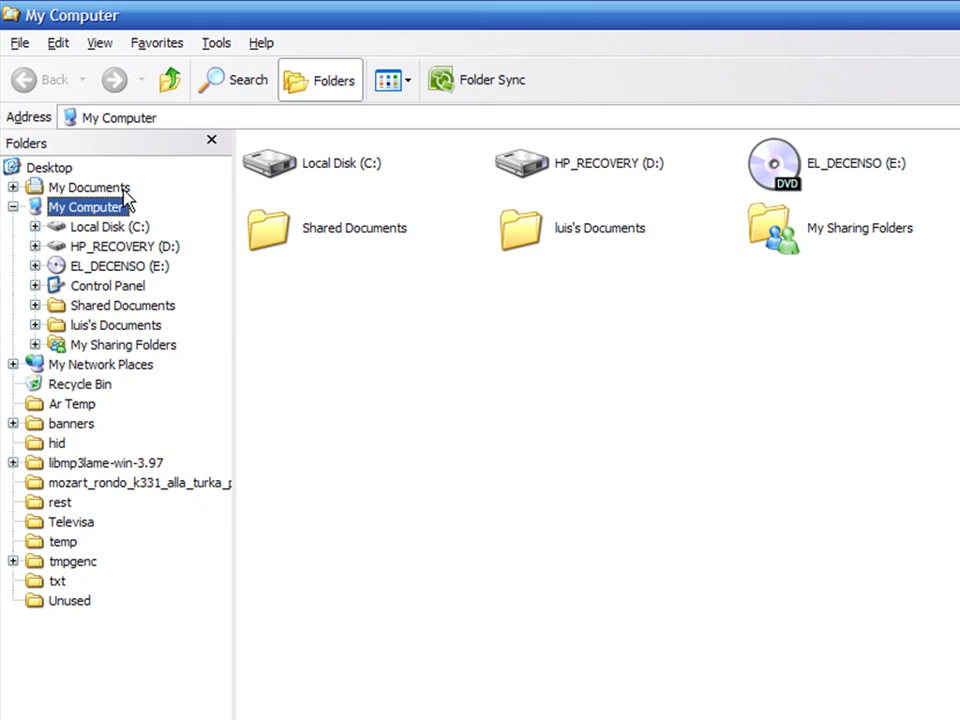
{"action": "left_click", "coordinate": [88, 188]}
{"action": "left_click", "coordinate": [320, 80]}
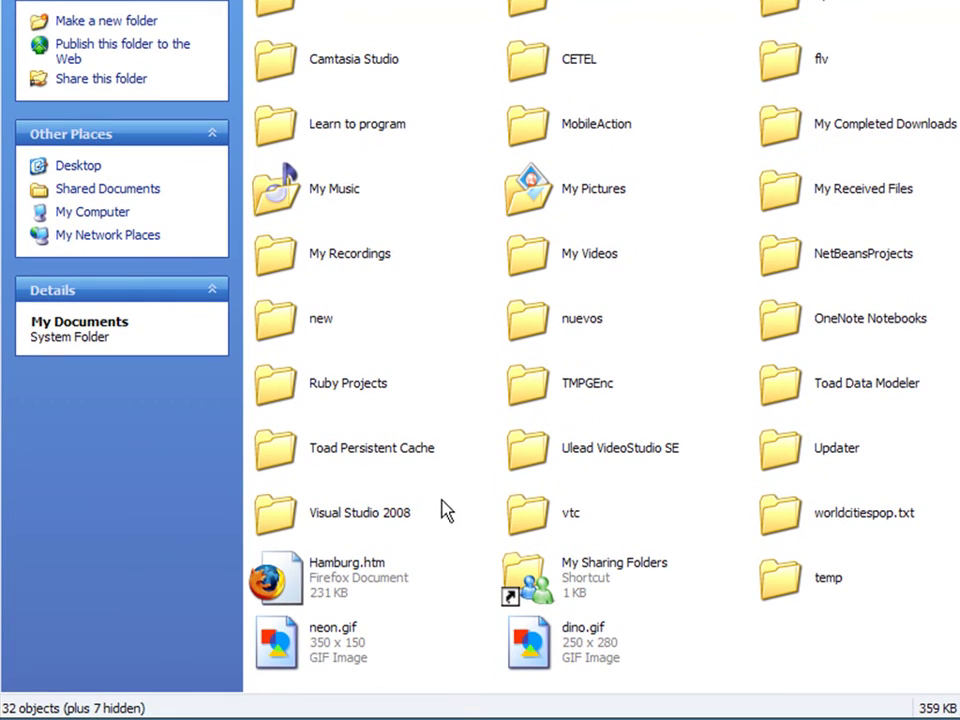
{"action": "double_click", "coordinate": [530, 630]}
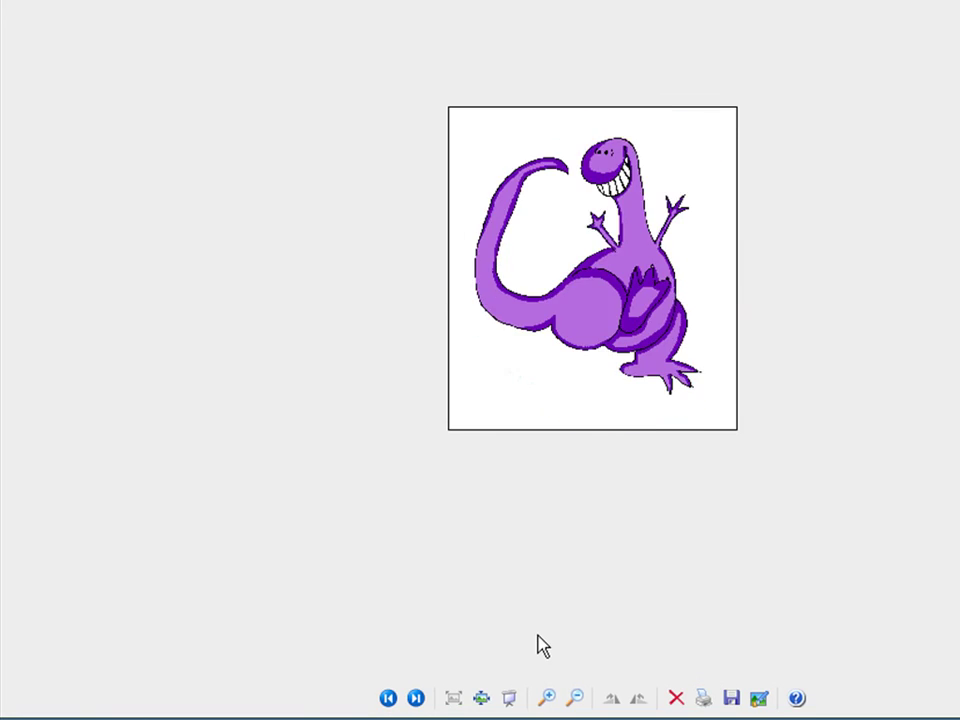